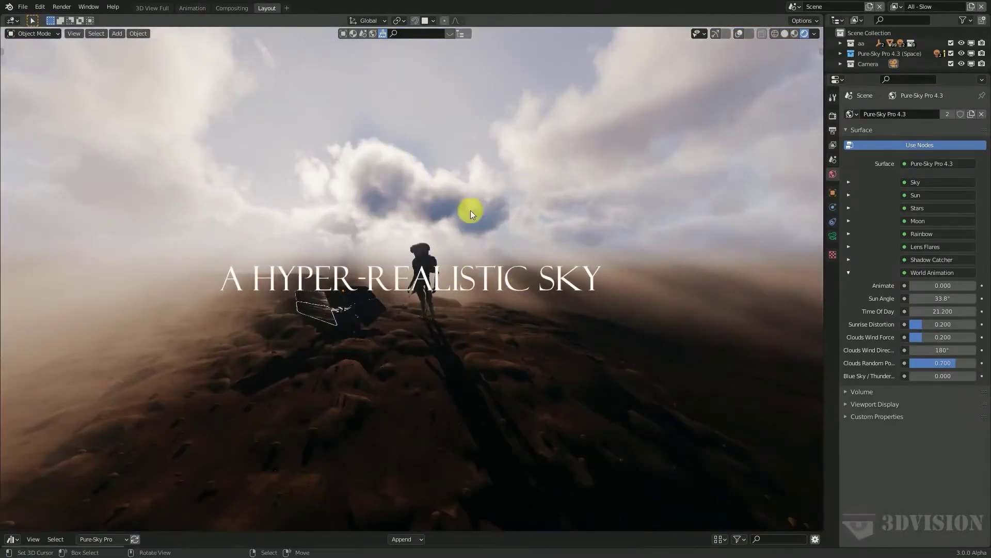
key("shift+grave")
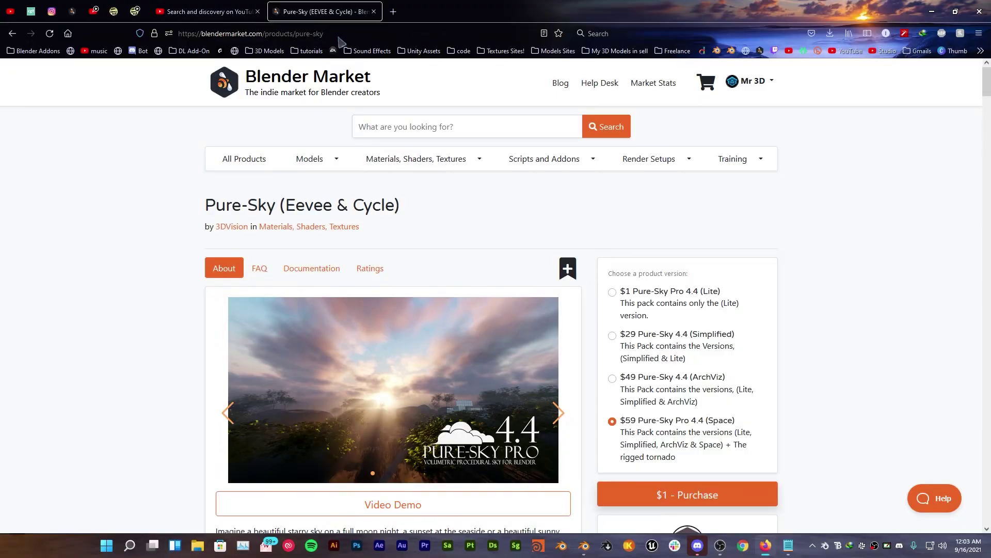
Examine the Pure-Sky product page down to its features table, comparing which features each version includes for Eevee and Cycle
left_click(339, 35)
left_click(197, 215)
left_click_drag(197, 214, 421, 221)
left_click(232, 206)
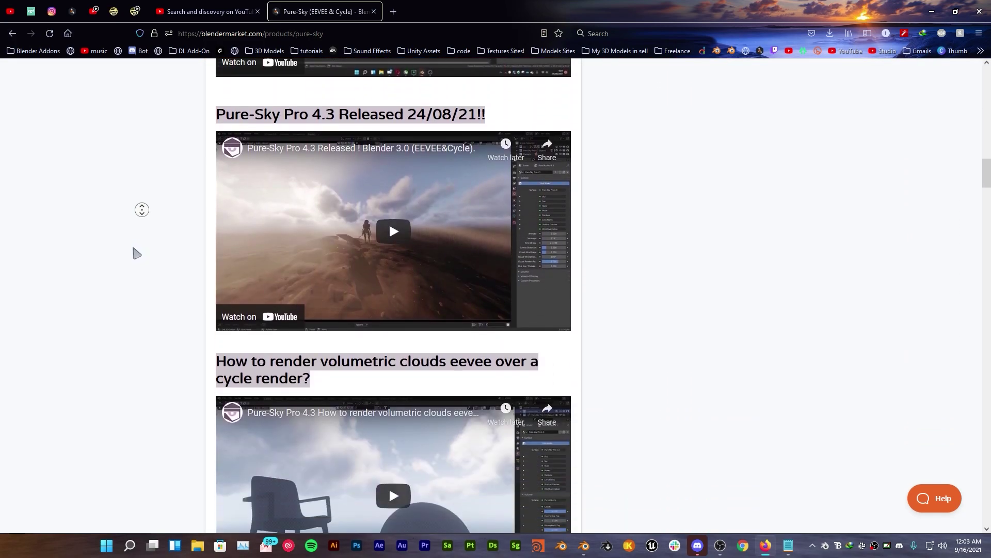
left_click(169, 216)
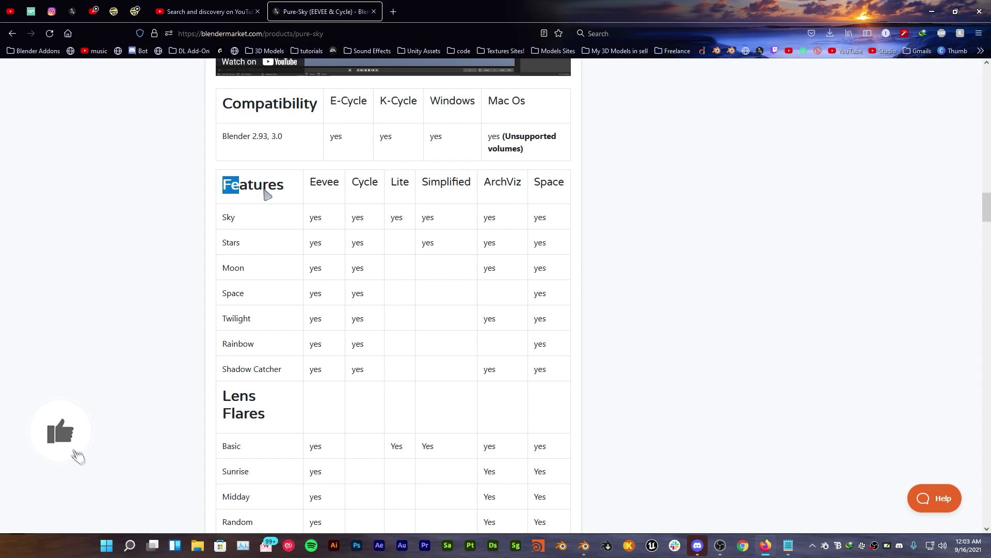
left_click(587, 248)
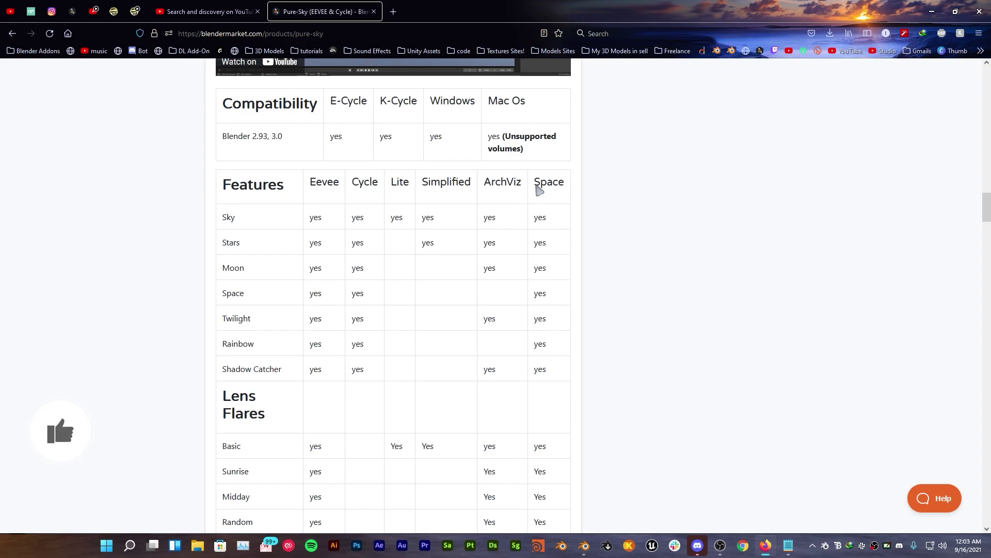
scroll(408, 216, "down", 4)
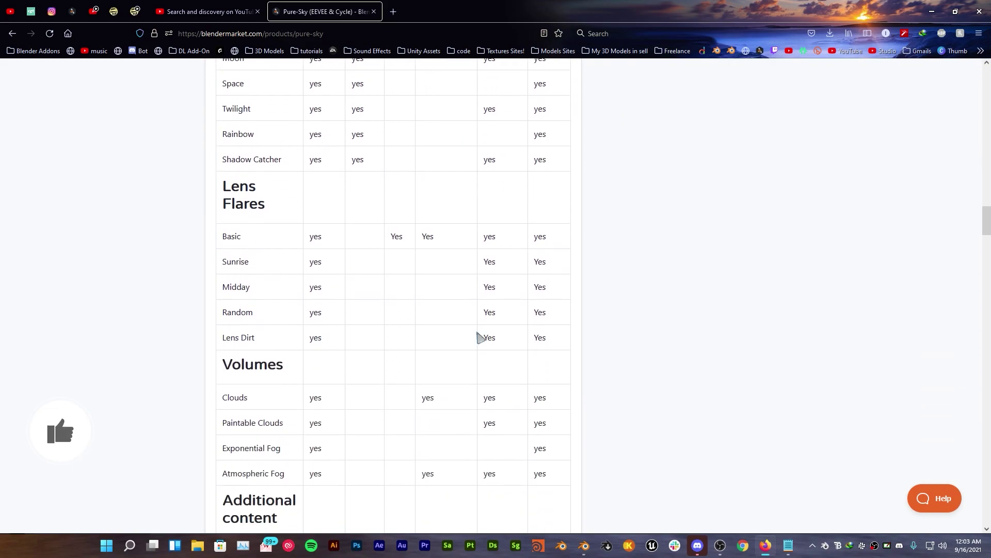
scroll(482, 286, "up", 5)
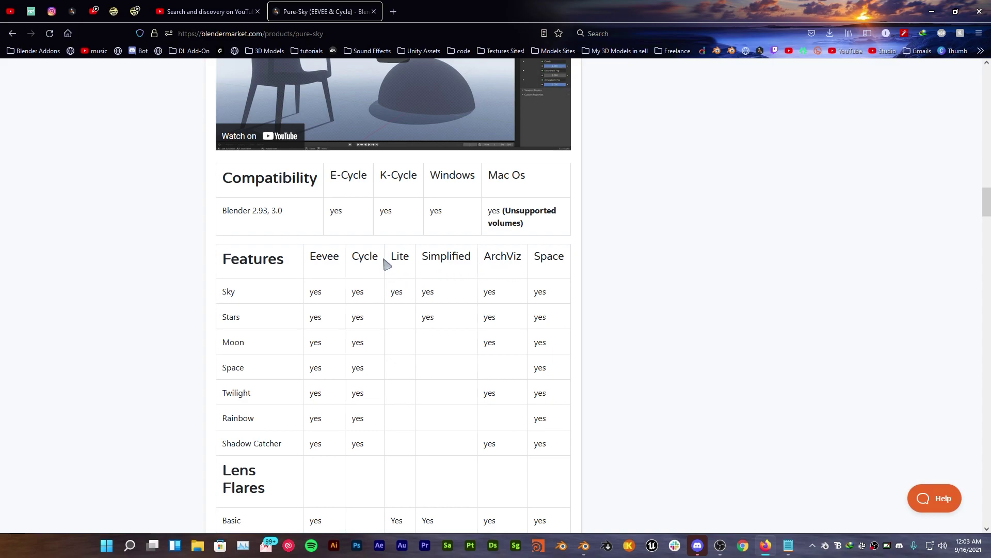
Read the Pure-Sky description, the Important notes on volume compatibility with Cycle, and the limited-offer price
middle_click(642, 308)
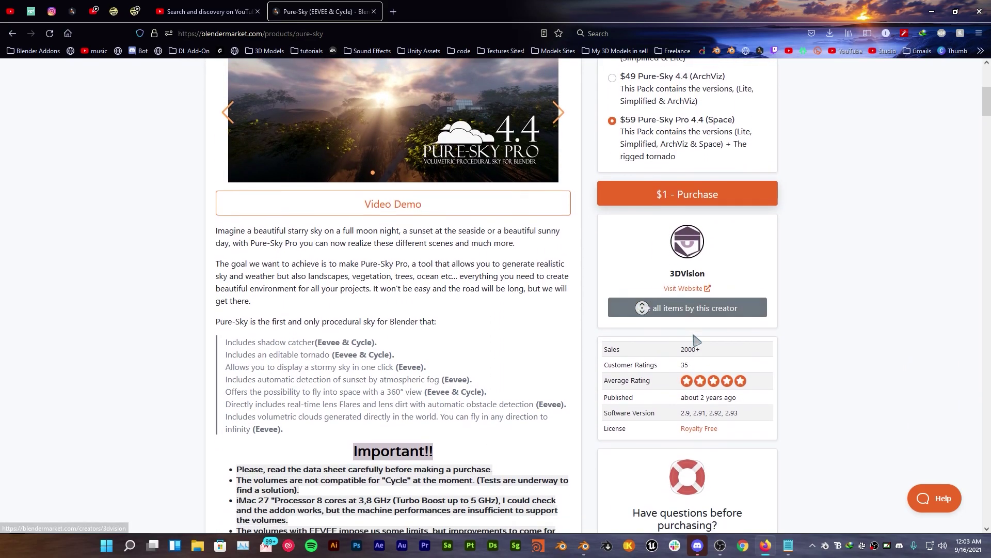
middle_click(267, 365)
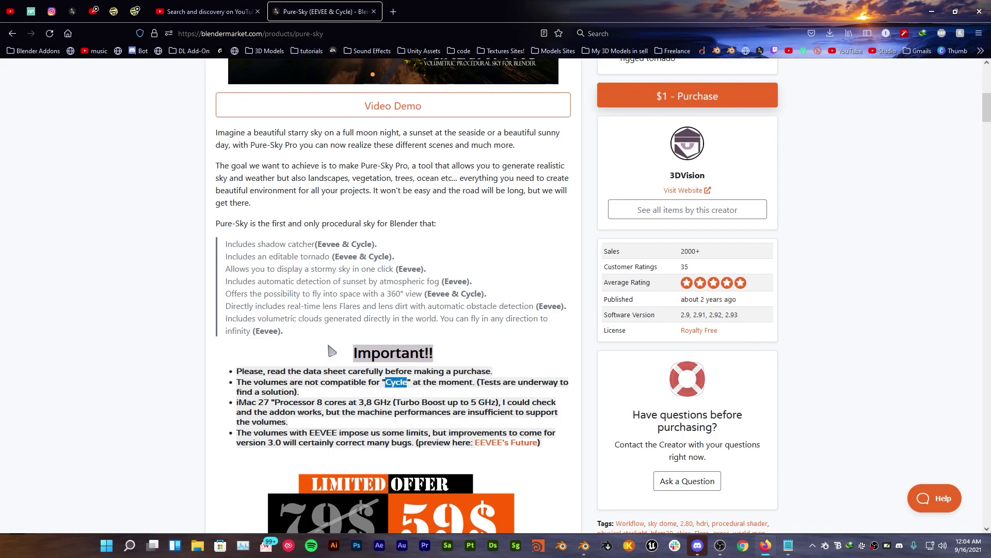
left_click(343, 375)
scroll(365, 353, "down", 1)
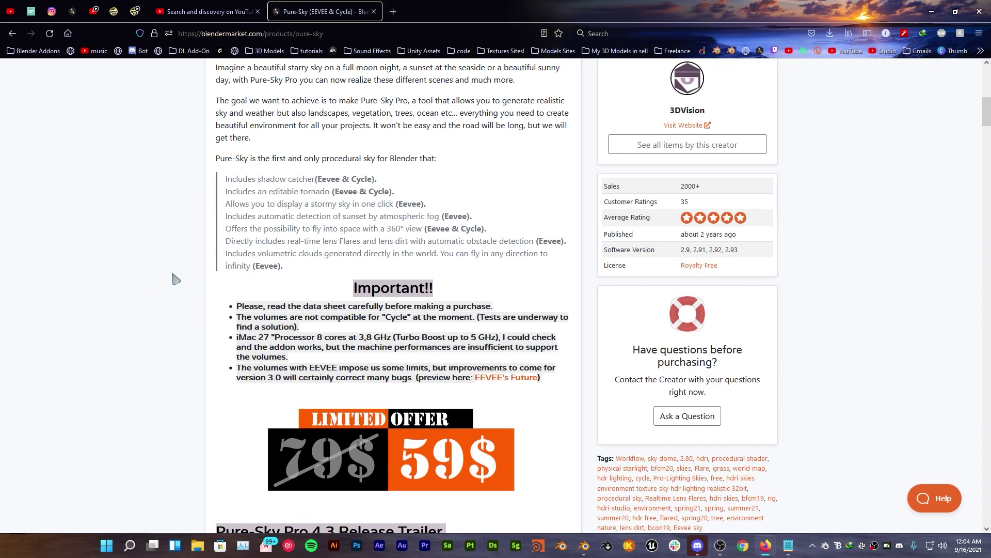
scroll(311, 397, "down", 1)
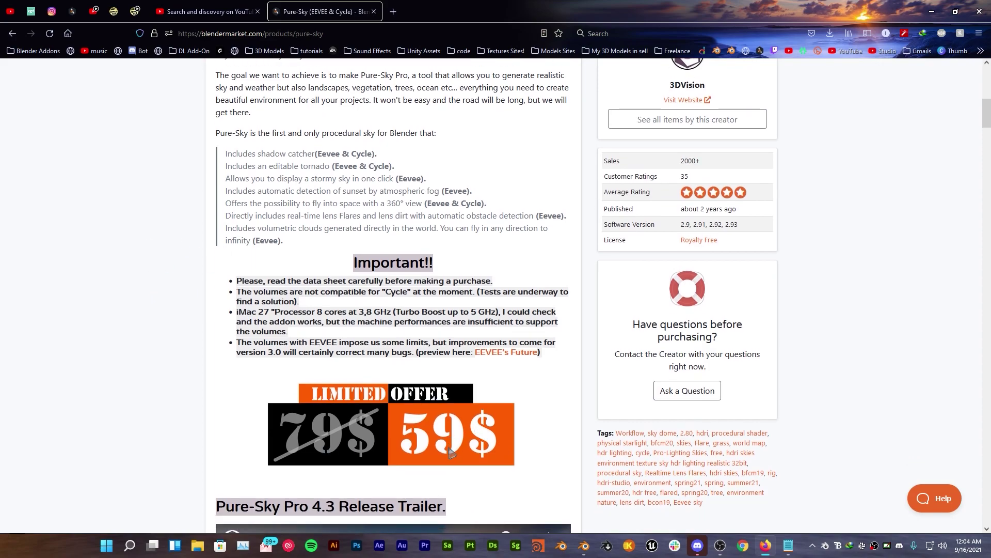
scroll(861, 325, "up", 8)
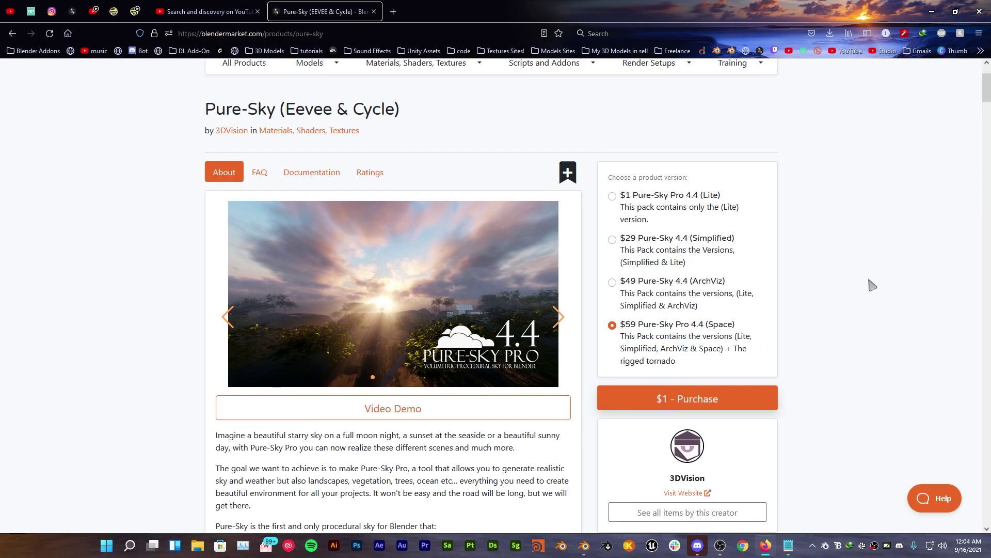
Look through the animated sky, moon and fog previews further down the Pure-Sky product page
middle_click(858, 303)
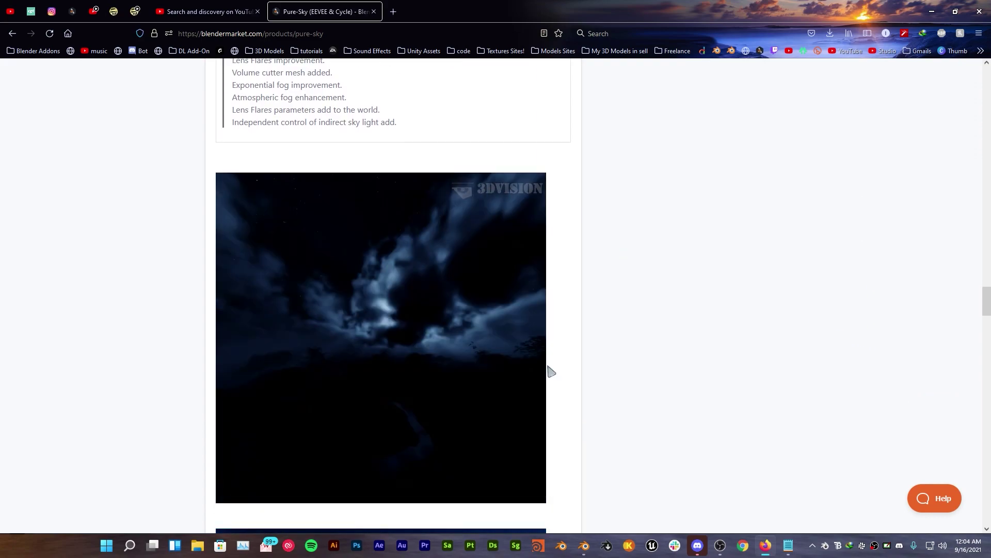
left_click(740, 317)
middle_click(748, 286)
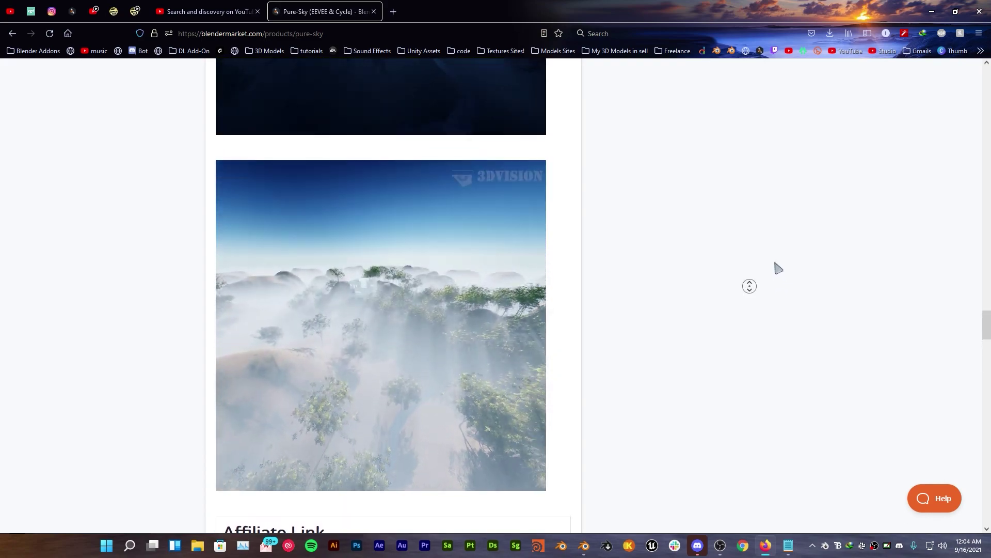
left_click(801, 289)
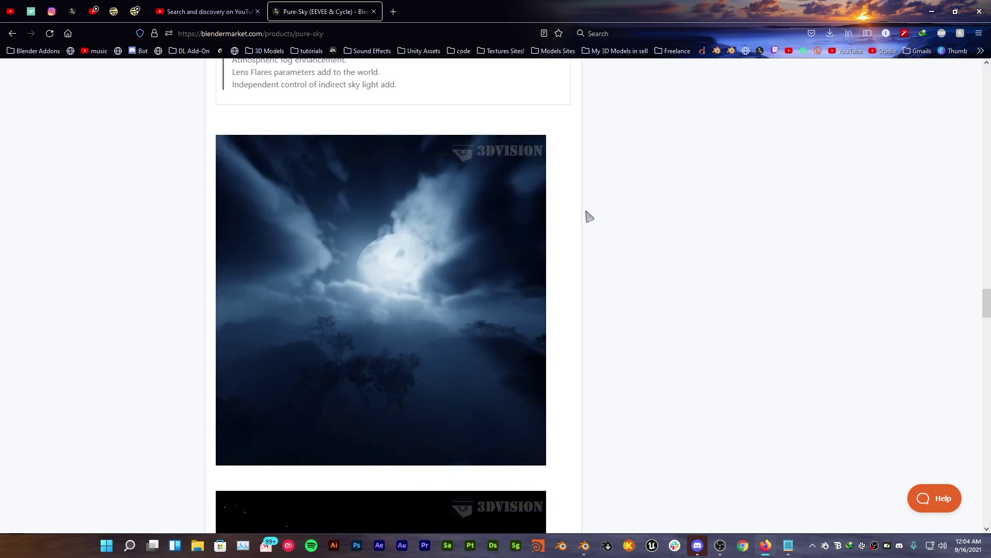
Switch to Blender, dismiss the splash screen and show the PureSky Space add-on controls in the 3D viewport
left_click(584, 545)
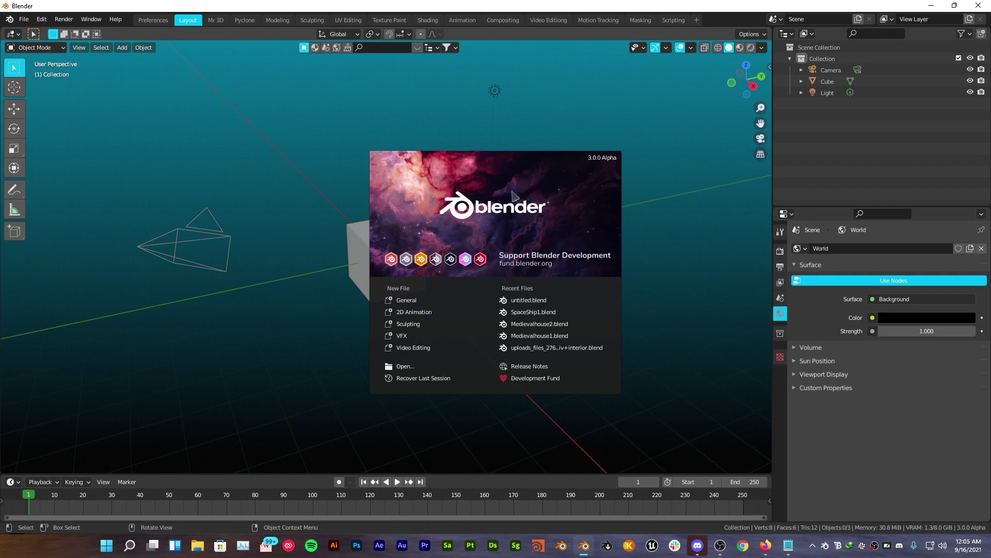
left_click(369, 188)
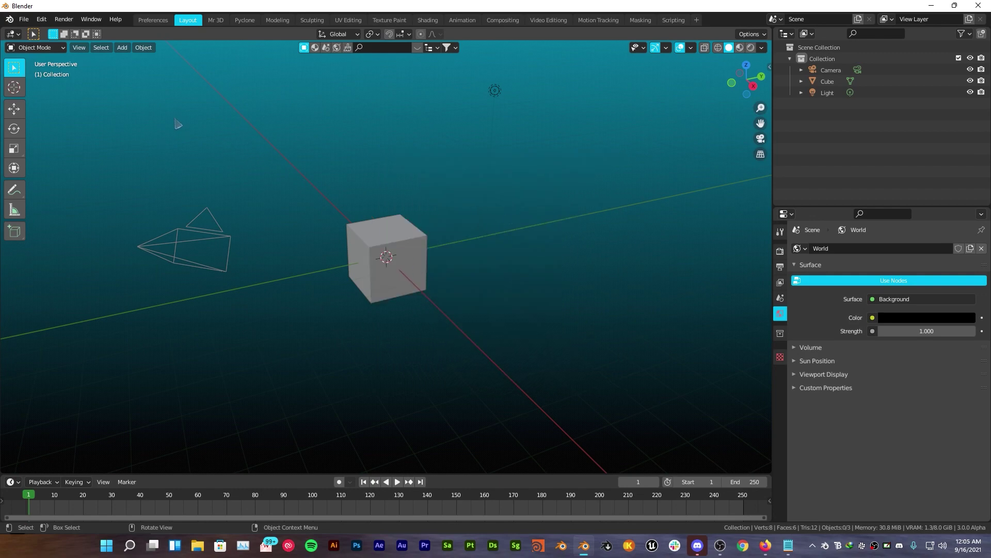
left_click(43, 20)
key("n")
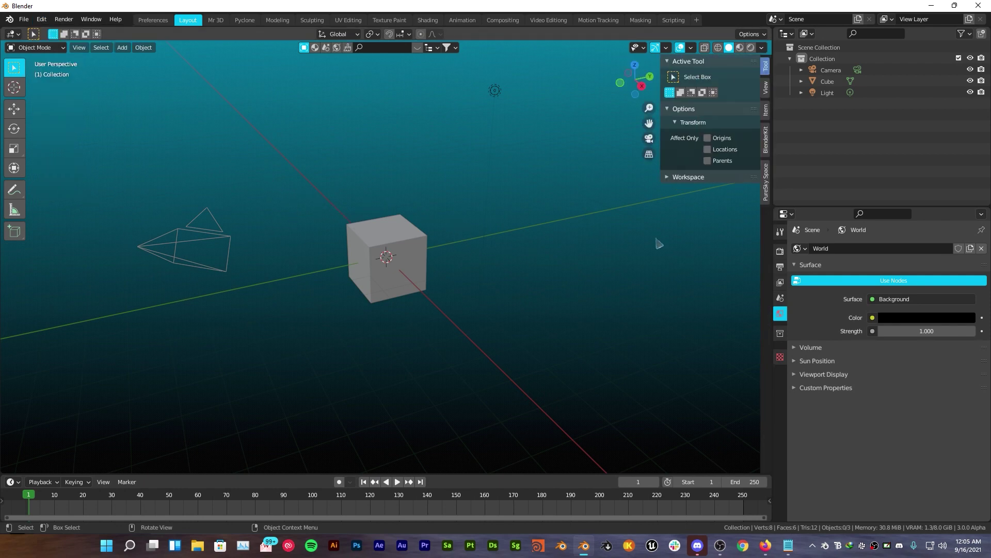
left_click(769, 204)
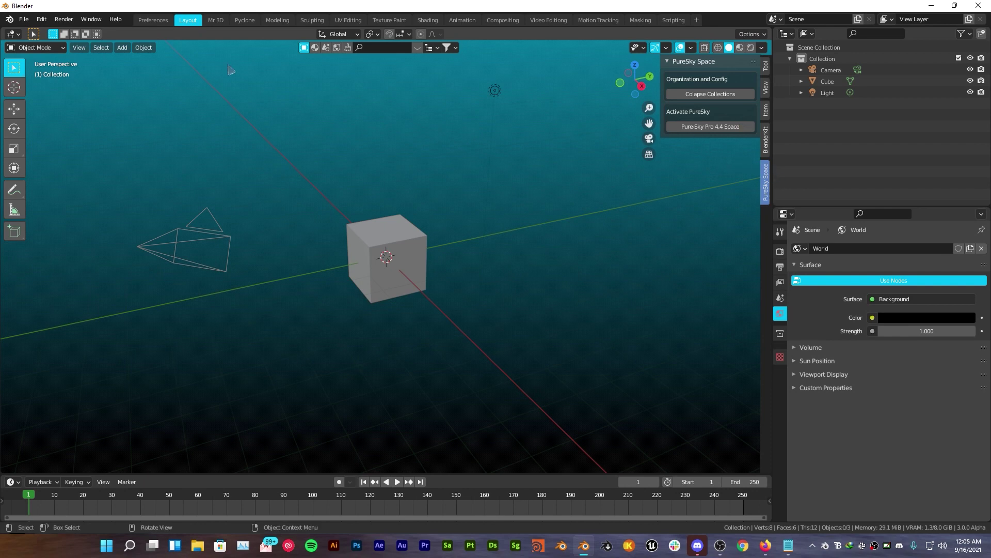
Activate Pure-Sky Pro 4.4 Space in the scene and widen the add-on's control area
left_click(23, 19)
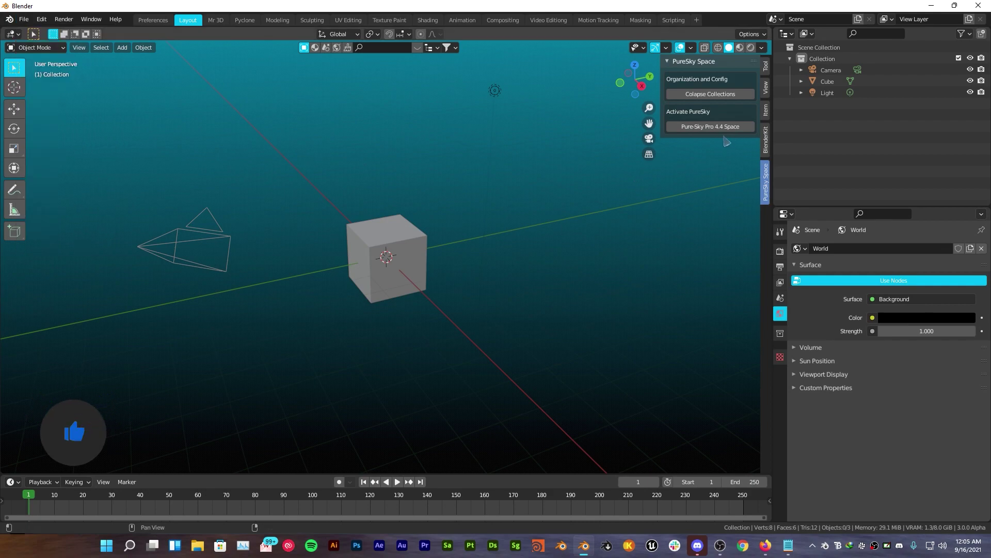
left_click(698, 128)
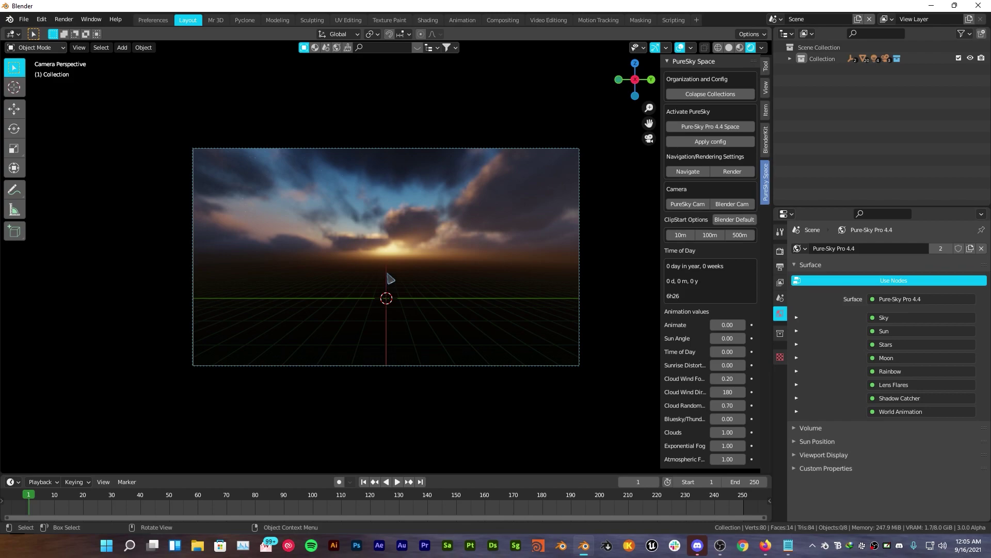
scroll(391, 279, "up", 2)
left_click_drag(664, 208, 570, 209)
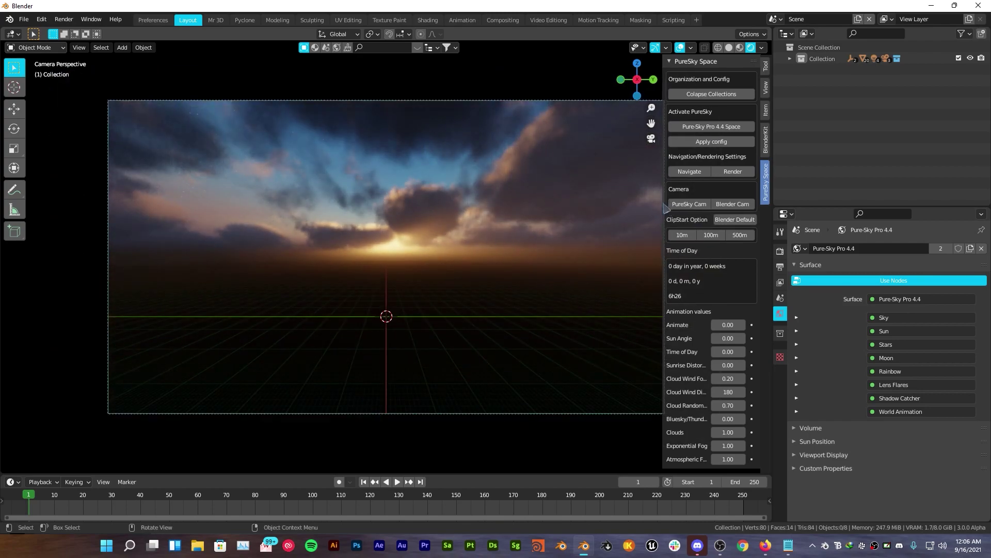
left_click(662, 208)
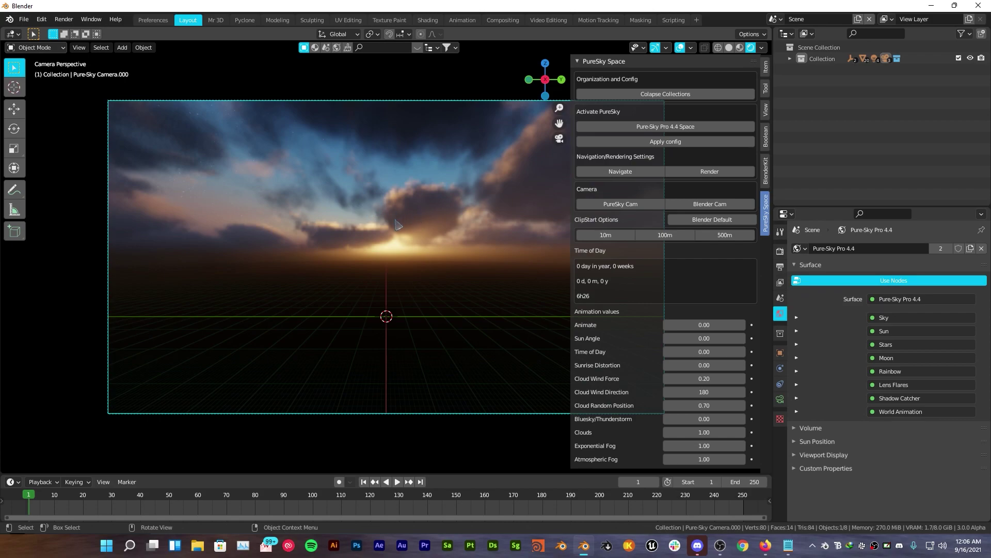
Compare the PureSky and Blender camera views and set the PureSky camera's clip start to 500 m
left_click(617, 205)
left_click(698, 207)
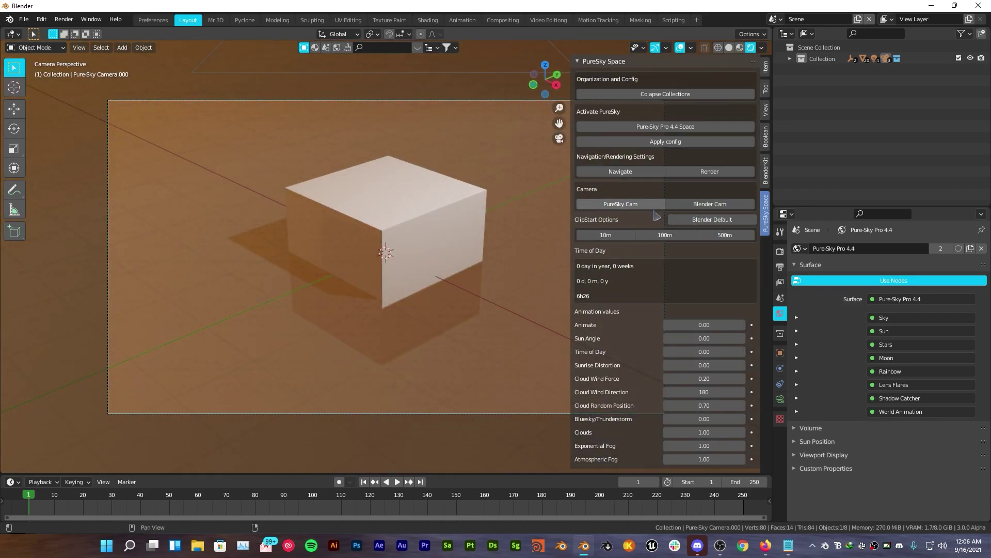
left_click(639, 208)
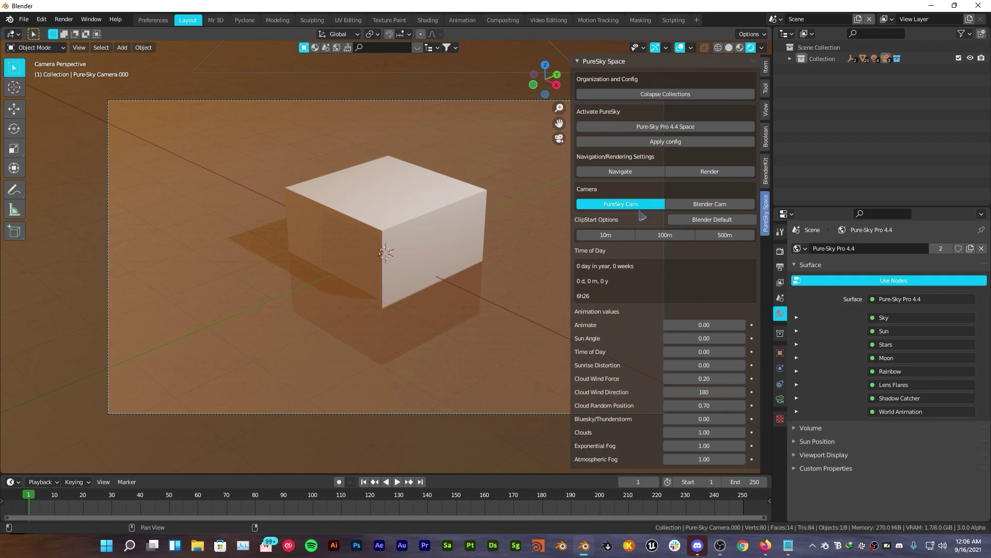
left_click(781, 399)
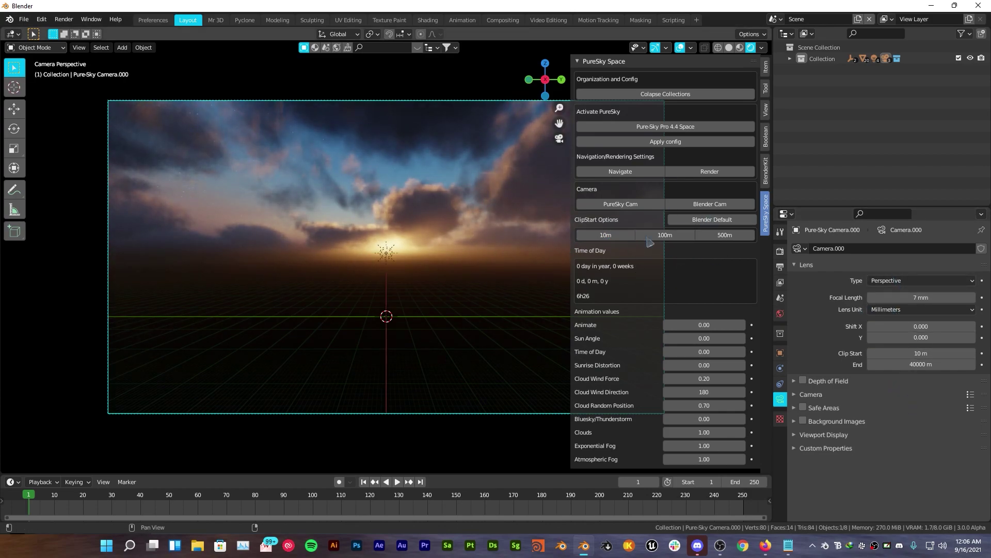
left_click(724, 243)
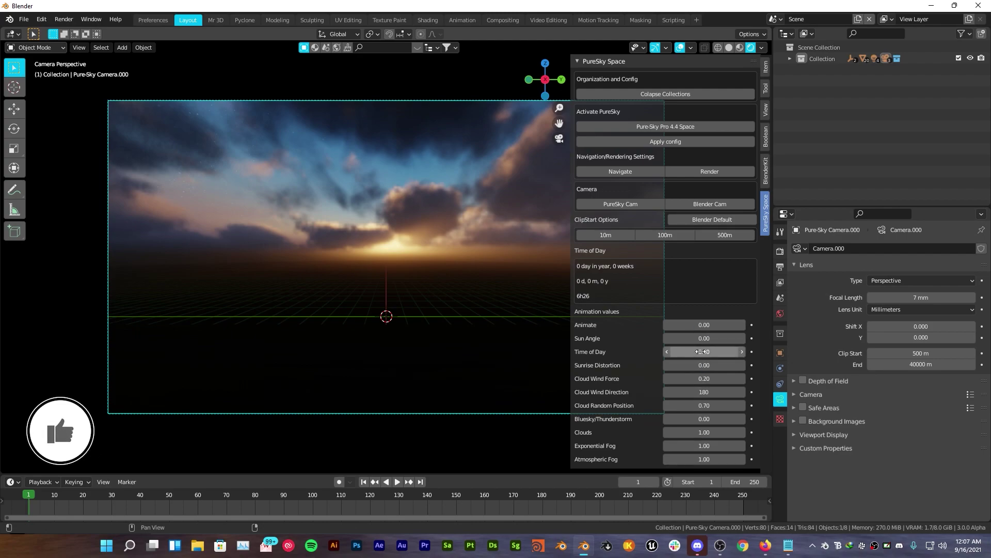
Keyframe the PureSky Animate value of 0 at frame 0
mouse_move(696, 325)
left_mouse_down()
mouse_move(785, 324)
mouse_move(700, 325)
left_mouse_up()
left_click(27, 505)
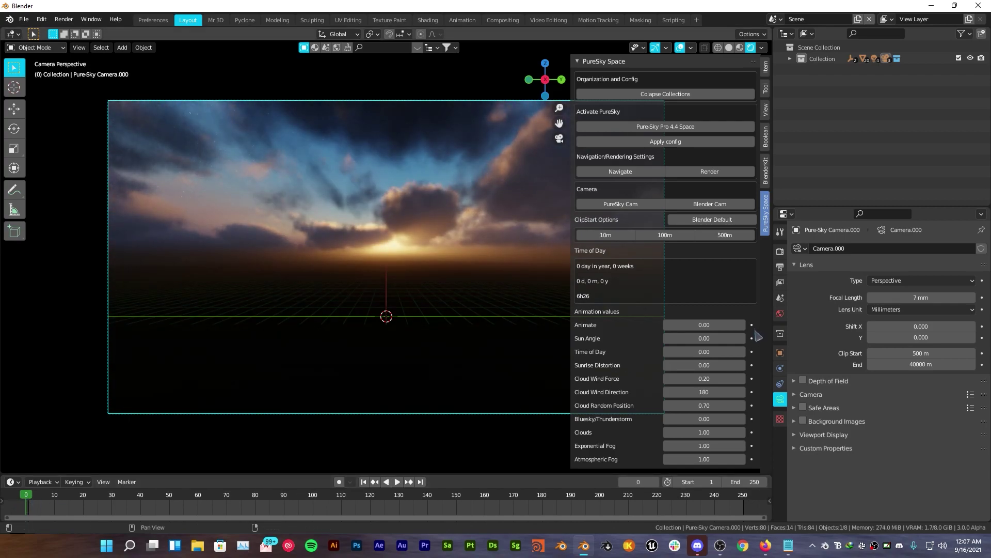
left_click(752, 324)
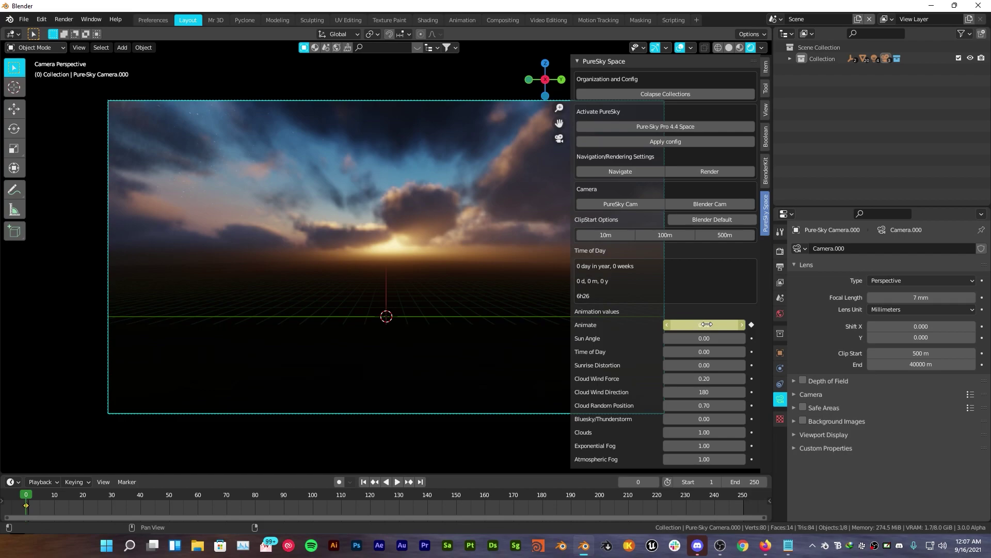
Set the PureSky Animate value to 20 at frame 19 and keyframe it
left_click_drag(38, 499, 81, 499)
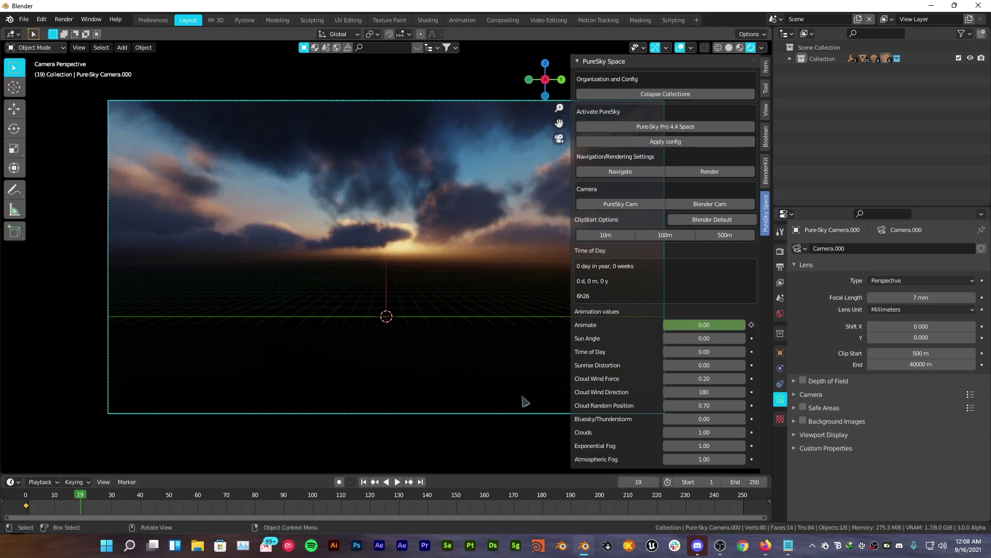
left_click(706, 326)
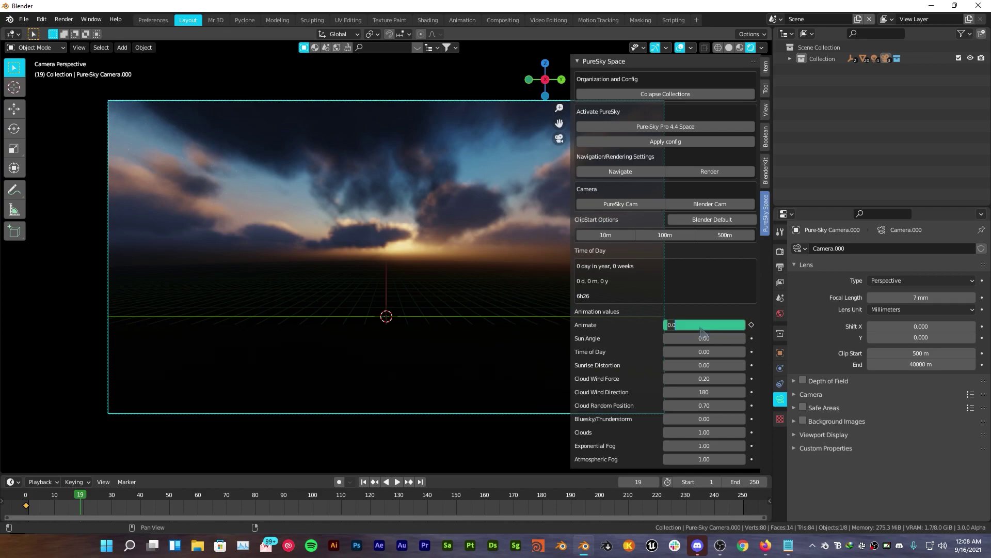
key("Return")
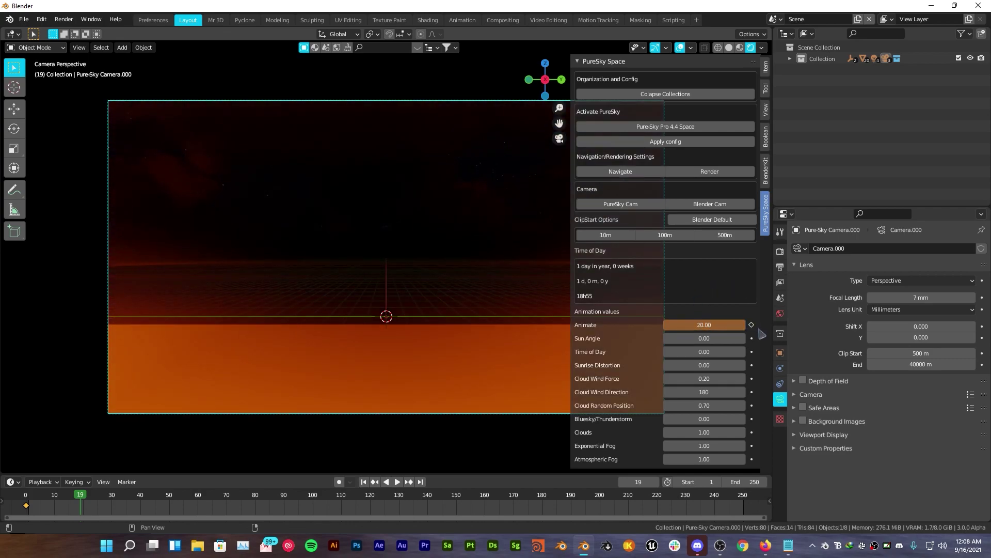
left_click(751, 325)
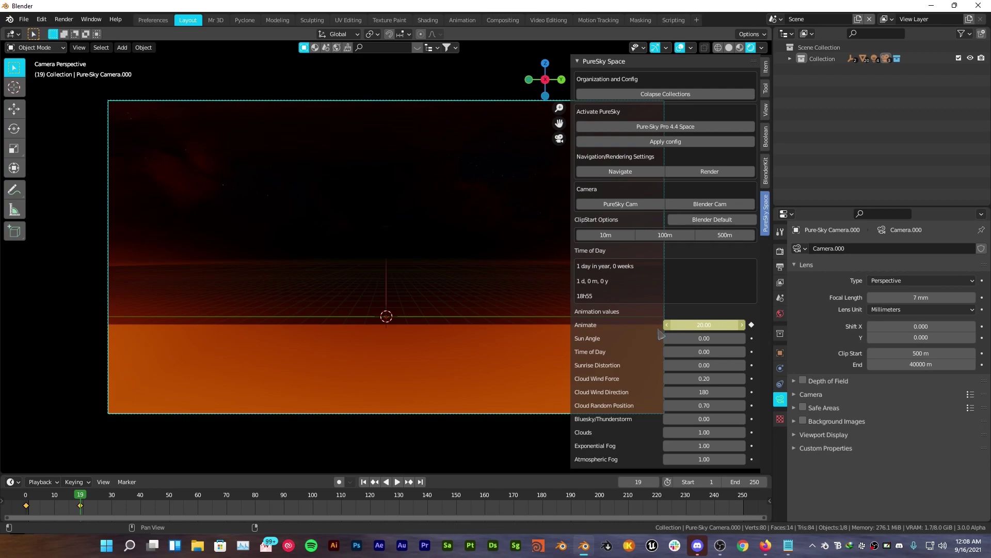
Play back the sky animation from frame 0 to check the day-to-night change
left_click_drag(81, 499, 26, 499)
key("space")
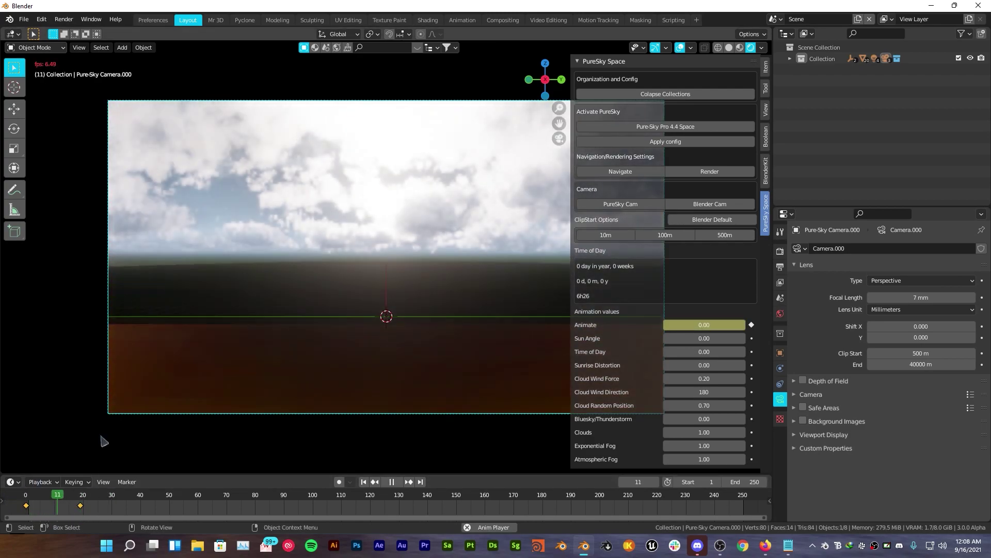
key("space")
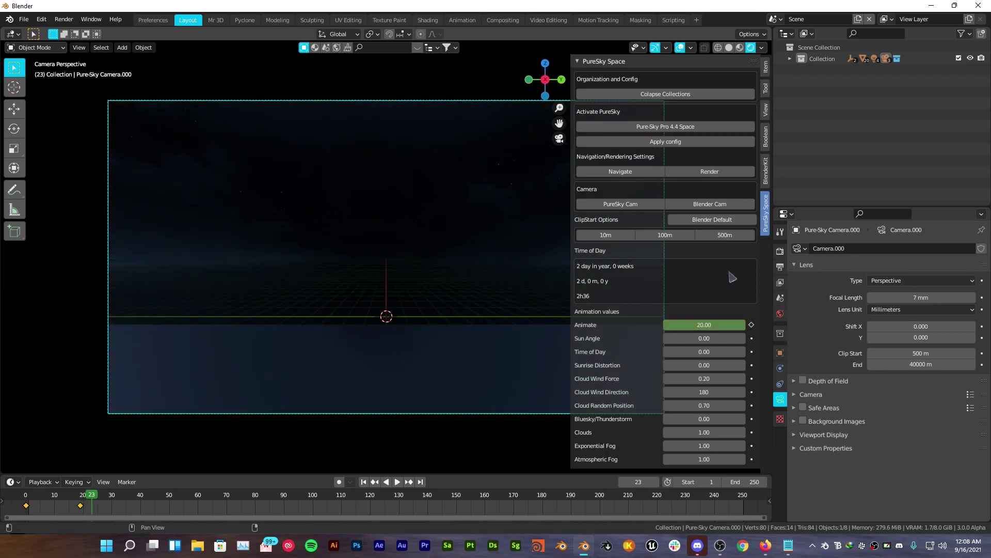
Set the Eevee viewport sampling to 1 in the render settings
left_click(780, 251)
left_click_drag(886, 291, 881, 291)
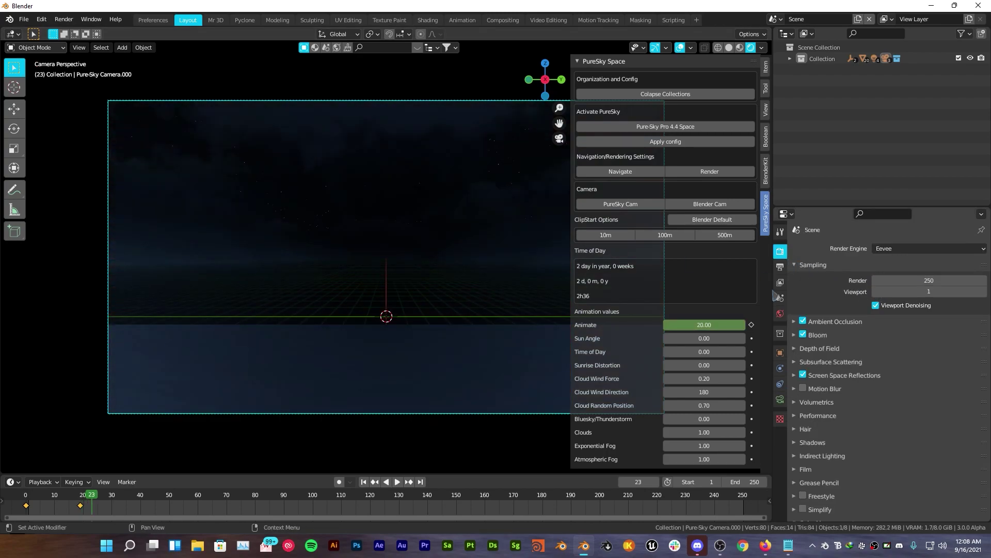
Replay the sky animation briefly and replace the PureSky Animate keyframe at frame 19 with a value of 2
key("space")
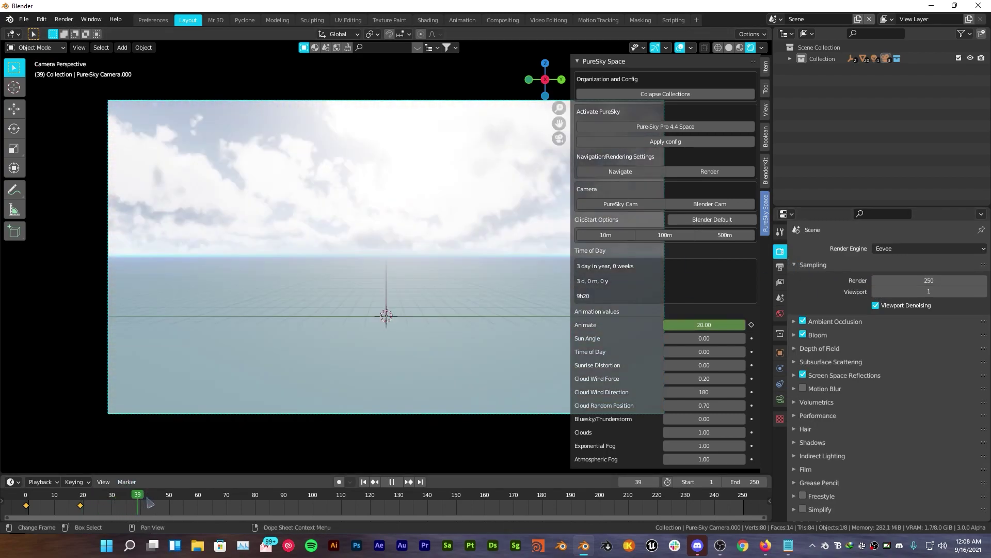
key("Escape")
key("BackSpace")
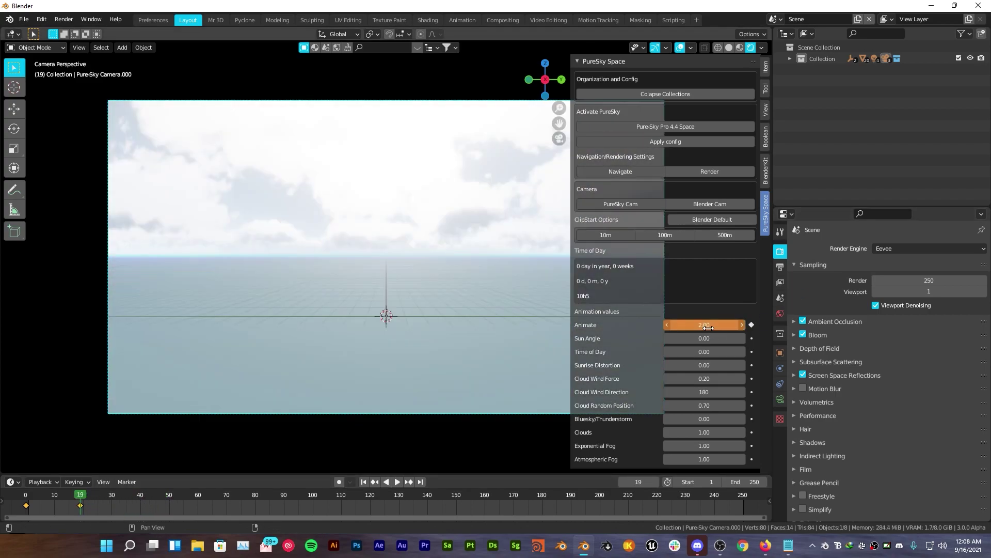
left_click(751, 324)
Play the slowed sky animation from the start, pausing and resuming it to check the sunset and the night sky
key("shift+Left")
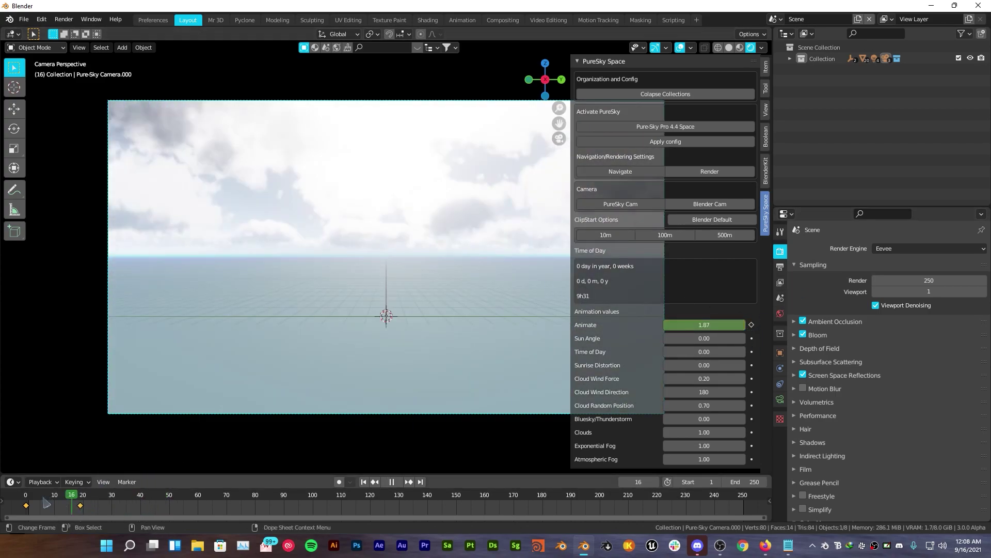
key("space")
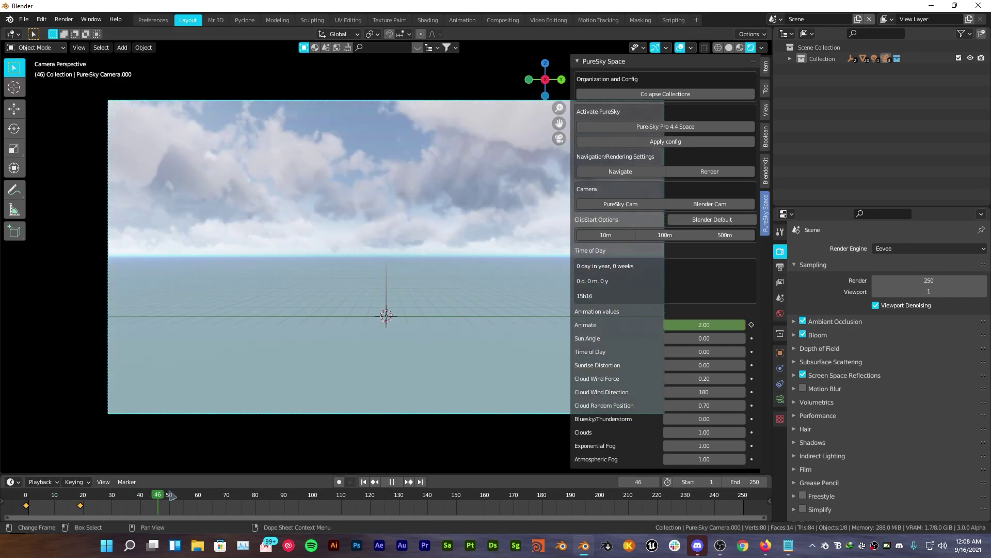
key("space")
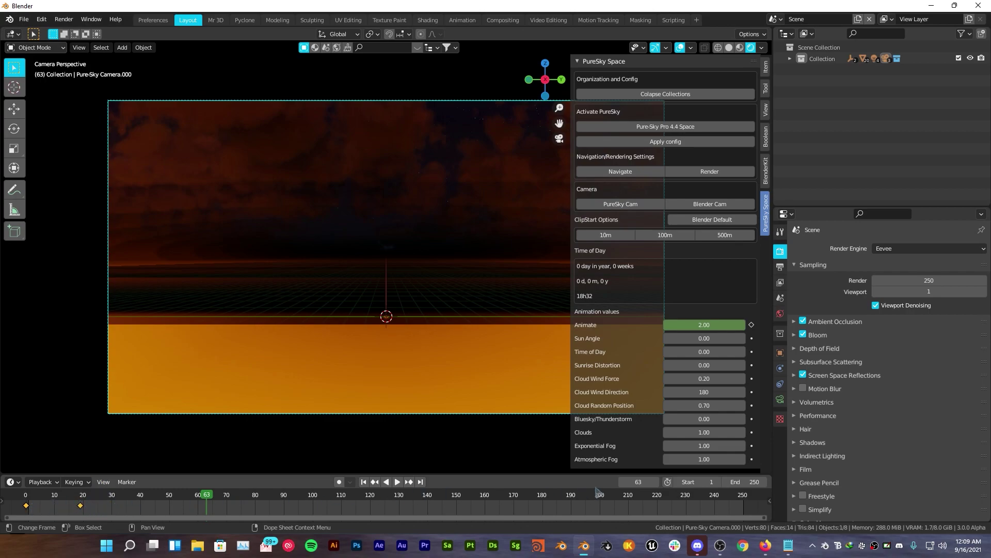
key("space")
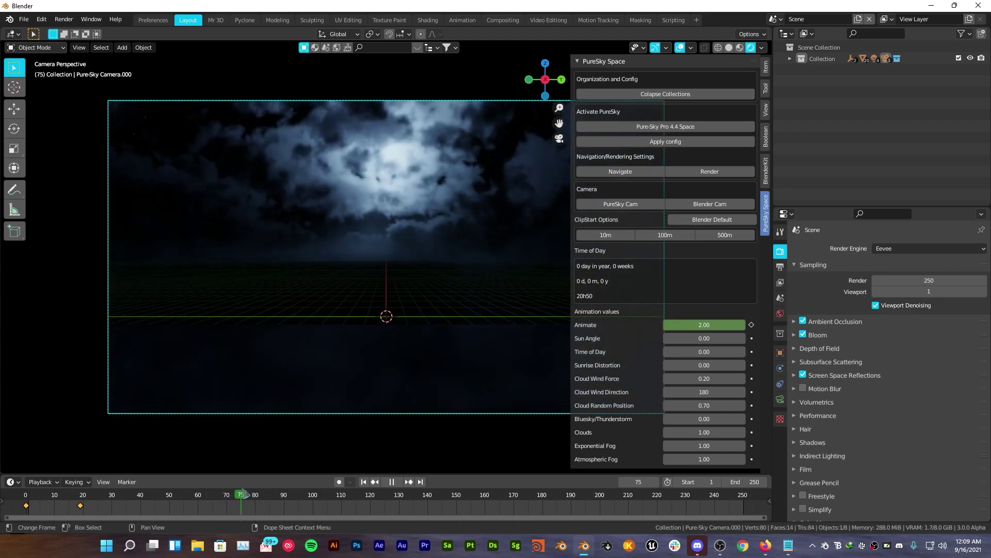
key("space")
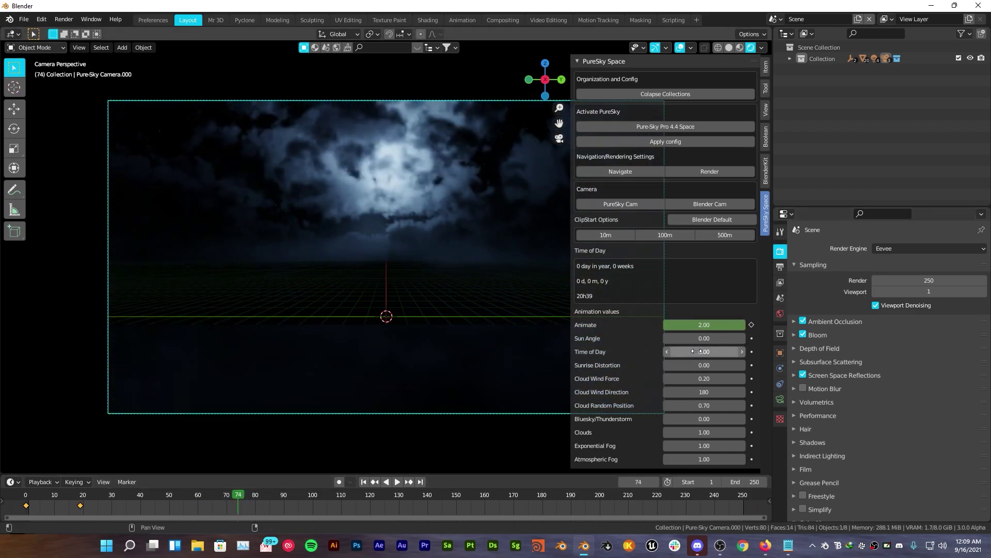
Set the PureSky Sun Angle to about -4.11, Cloud Wind Force to 2.93 and Cloud Random Position to -1.43
left_click_drag(703, 338, 756, 384)
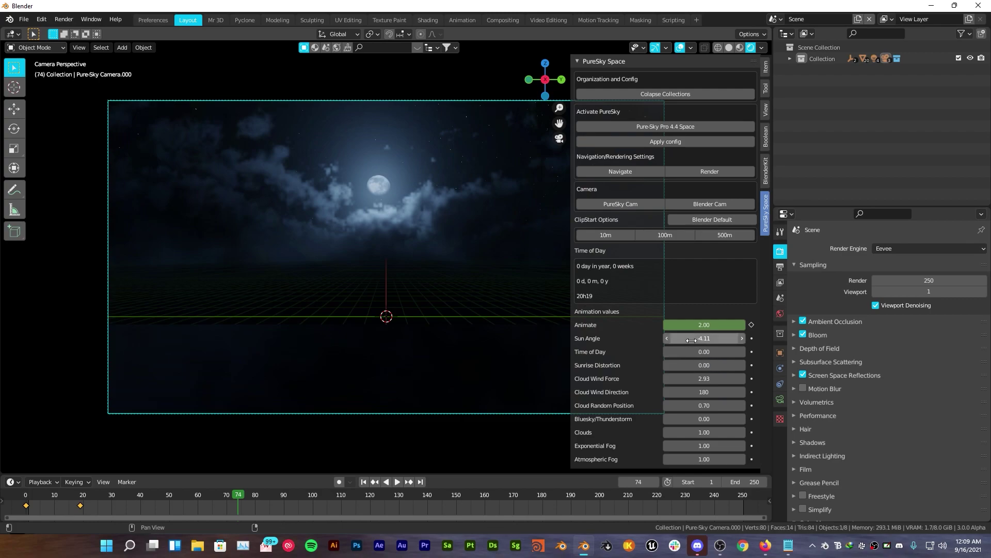
left_click_drag(692, 395, 666, 435)
left_click(701, 408)
Try out the Bluesky/Thunderstorm, Clouds and Exponential Fog values, and set Atmospheric Fog to 0.37
left_click(697, 418)
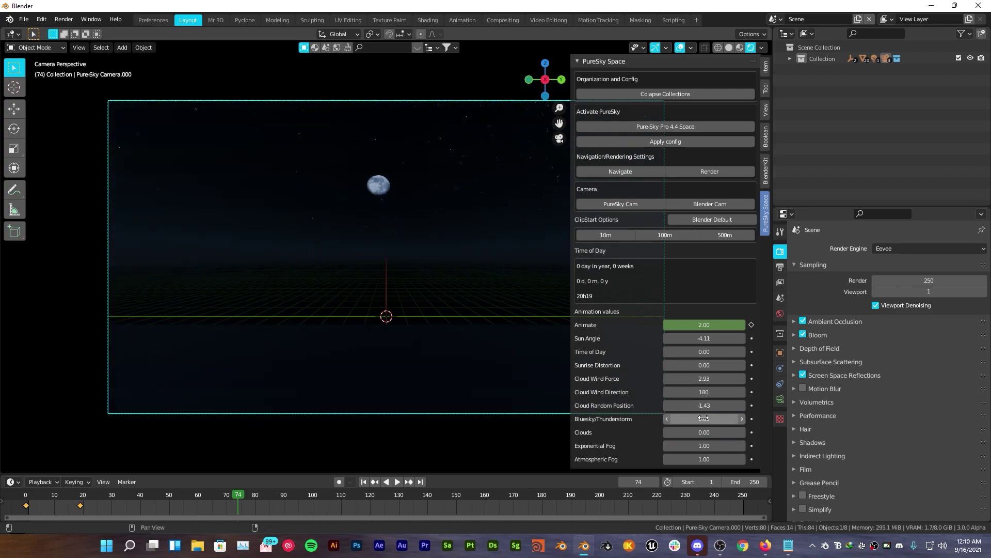
left_click_drag(703, 432, 809, 430)
left_click(705, 445)
left_click_drag(742, 448, 742, 448)
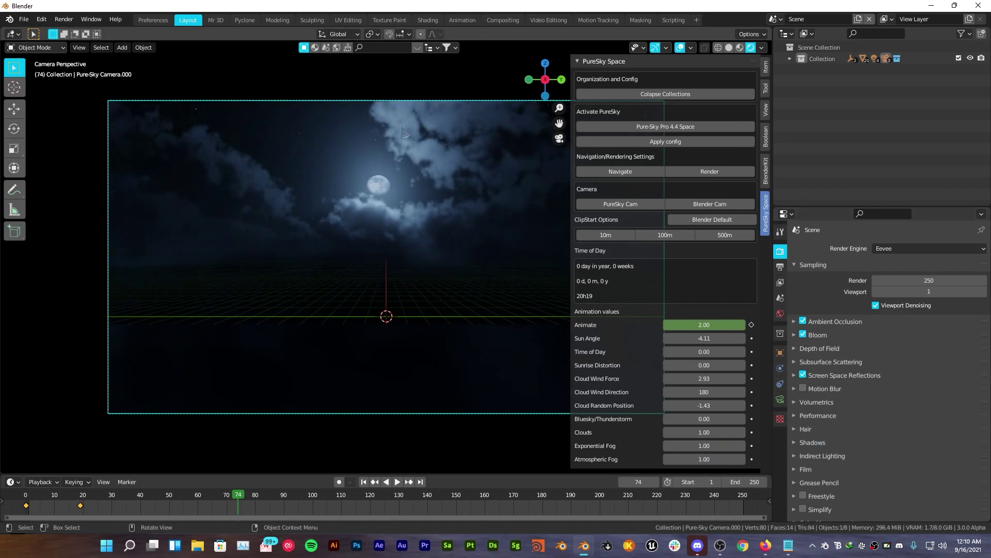
left_click_drag(671, 458, 640, 459)
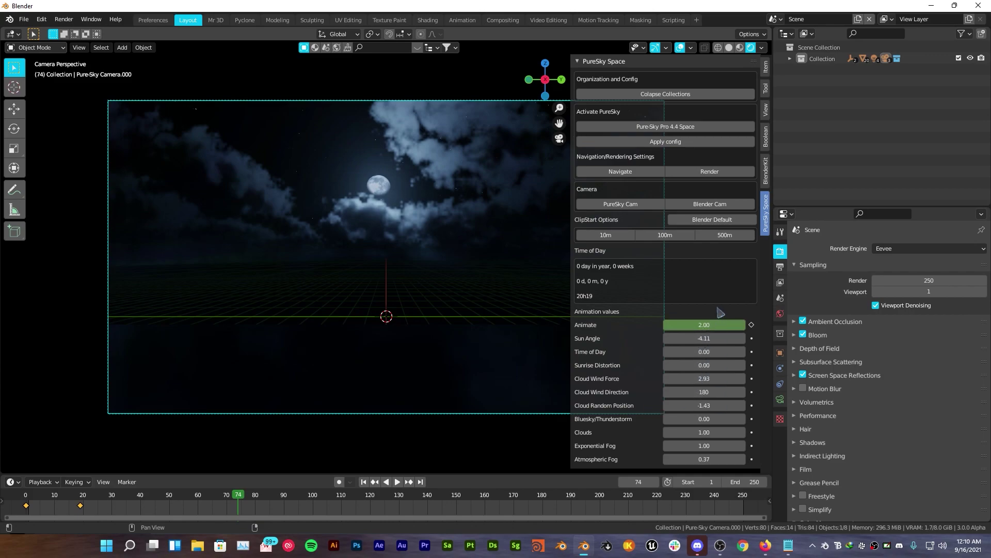
Open the Pure-Sky Pro 4.4 world settings and examine the Sky group's day and night options
left_click(781, 314)
left_click(800, 249)
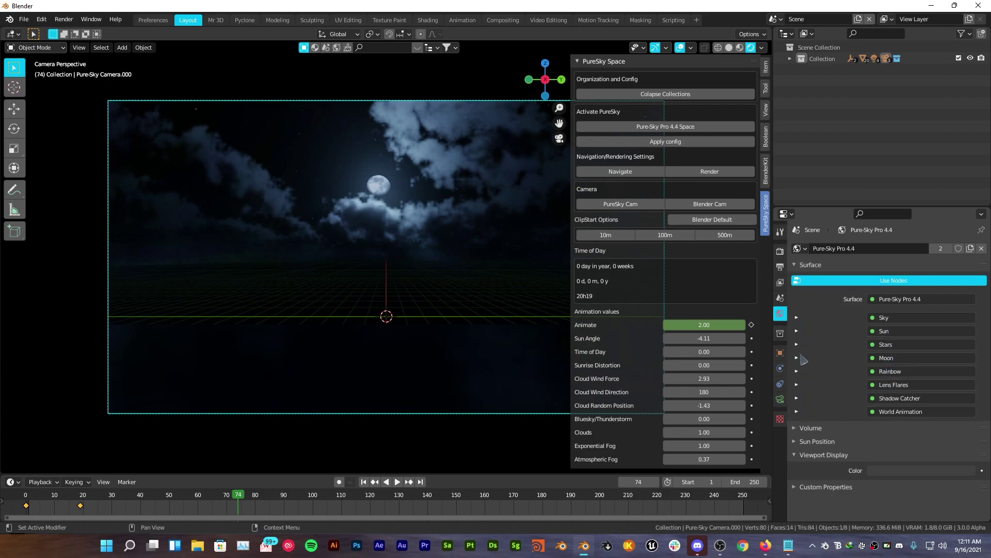
left_click(800, 319)
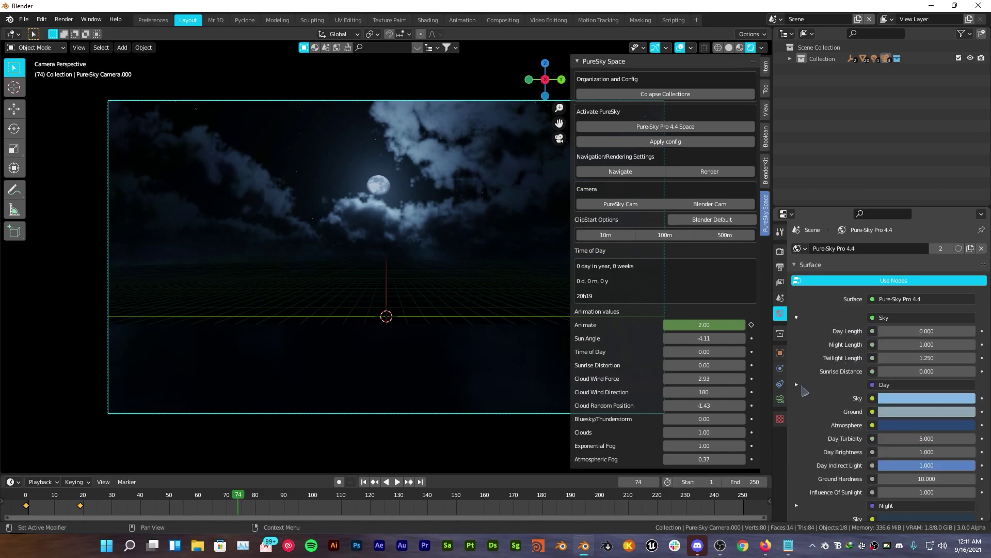
scroll(885, 348, "down", 2)
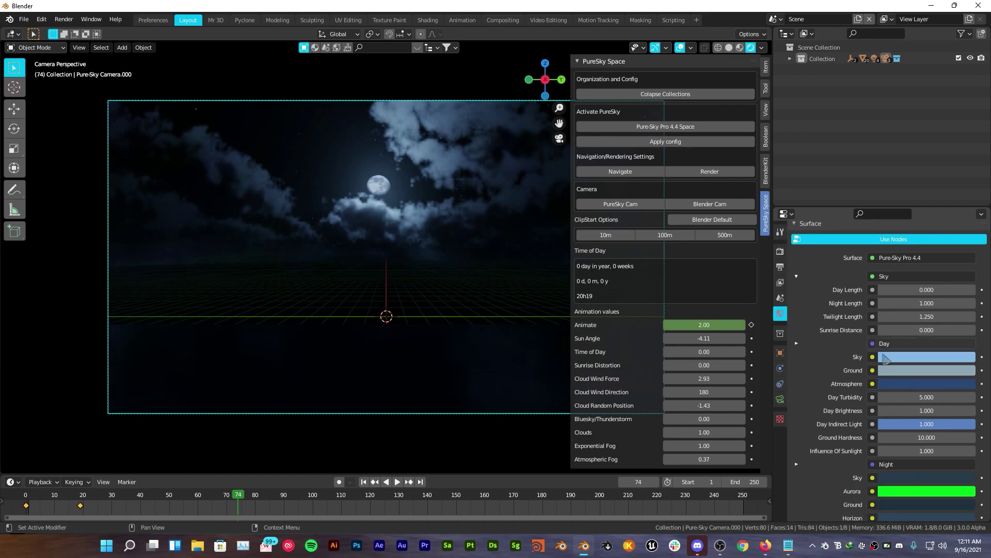
scroll(878, 335, "up", 2)
left_click(802, 319)
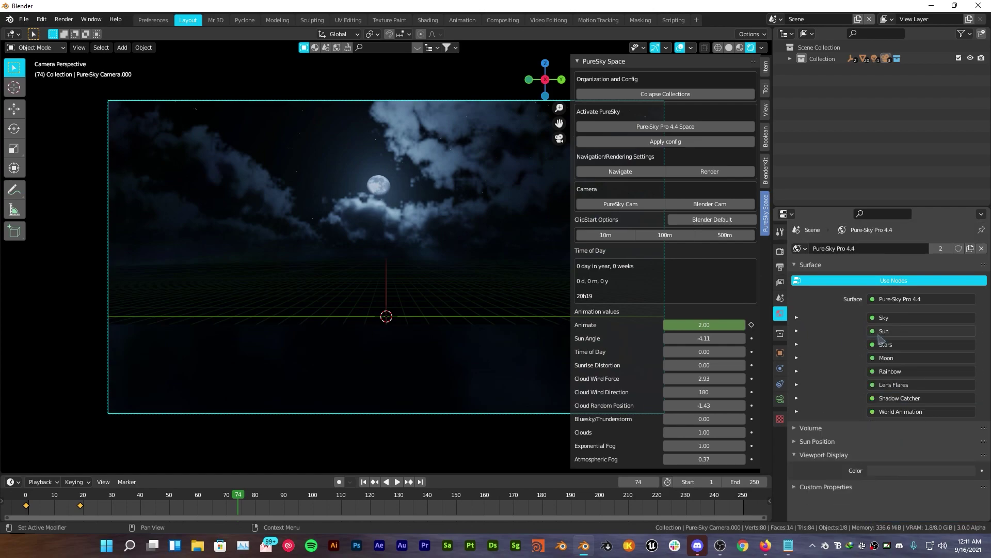
Expand the Moon group of the world settings and set Color Influence and Lampe Diffuse to 0
left_click(797, 357)
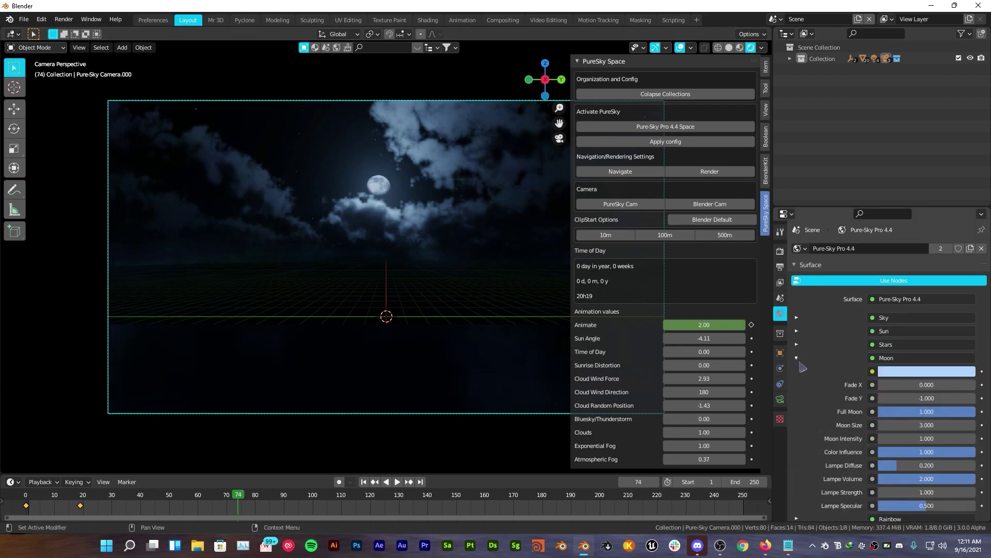
scroll(803, 368, "down", 3)
left_click_drag(924, 335, 909, 414)
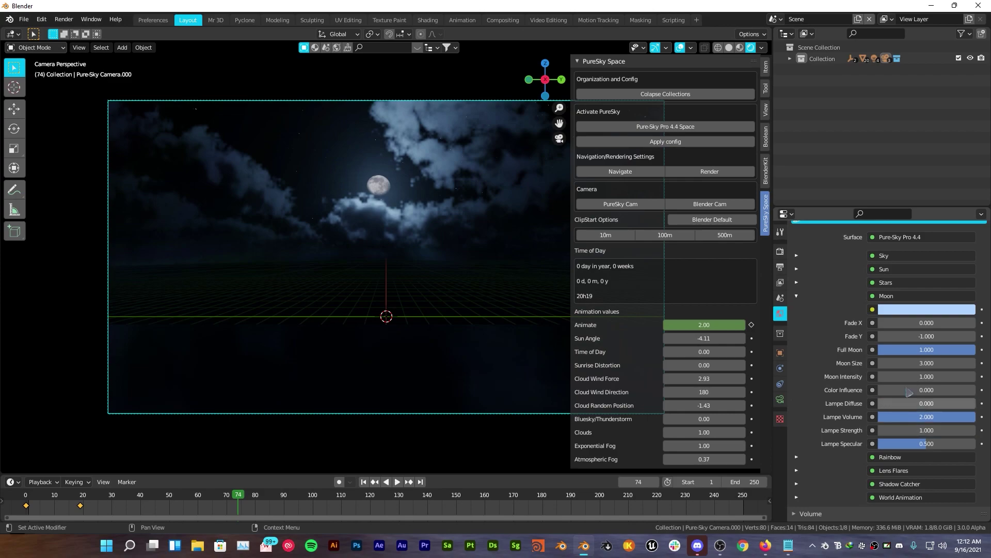
Expand the Rainbow, Lens Flares, Shadow Catcher and World Animation groups to examine their options
scroll(916, 461, "down", 2)
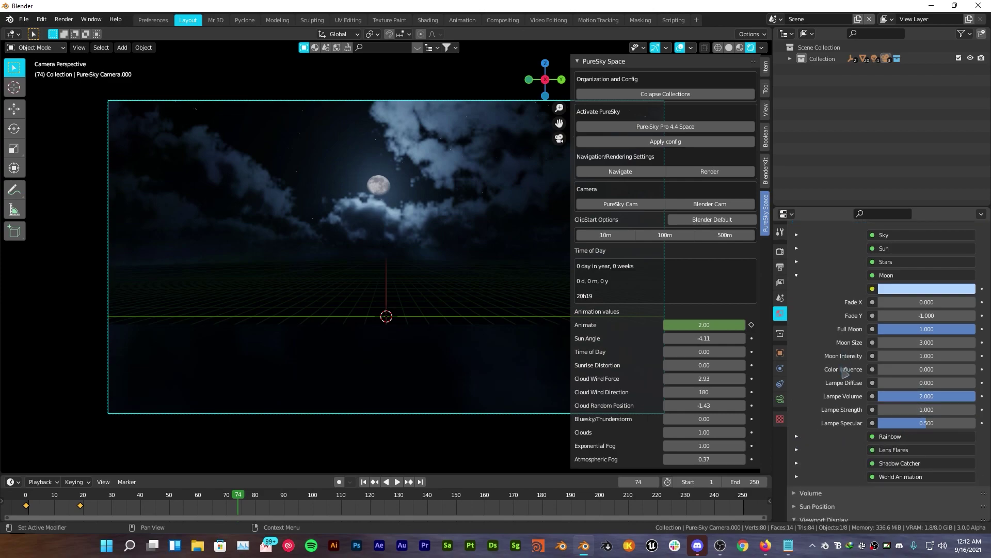
scroll(850, 375, "down", 3)
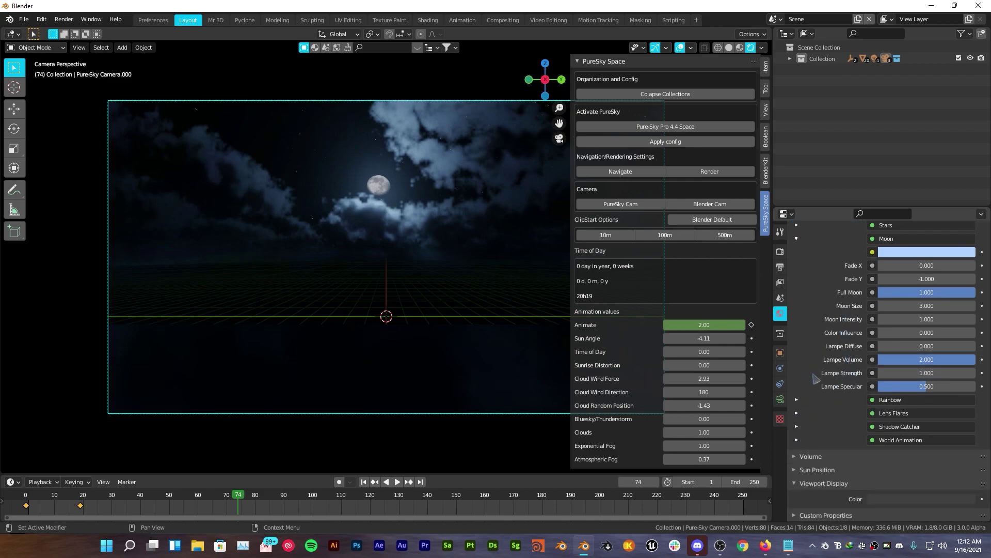
left_click_drag(798, 441, 798, 400)
scroll(858, 344, "down", 11)
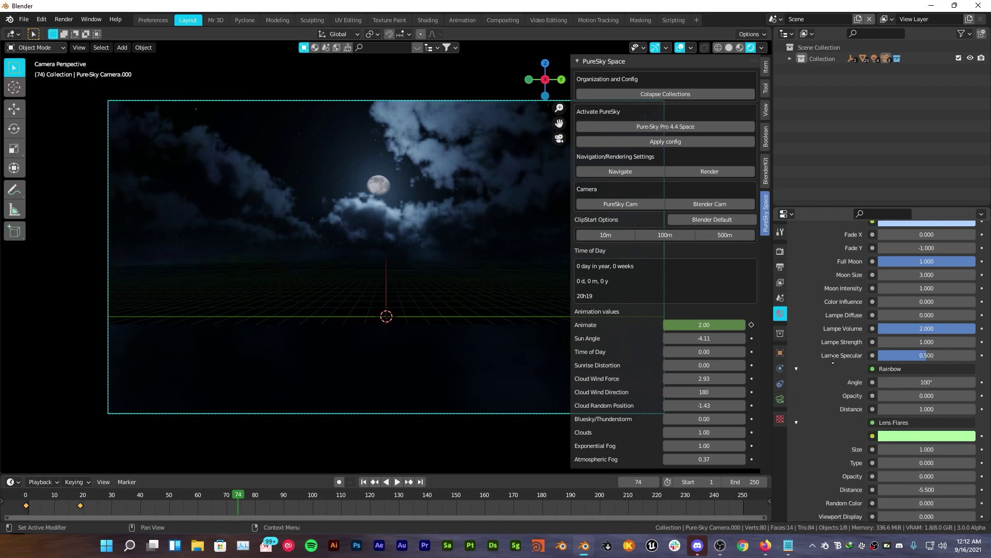